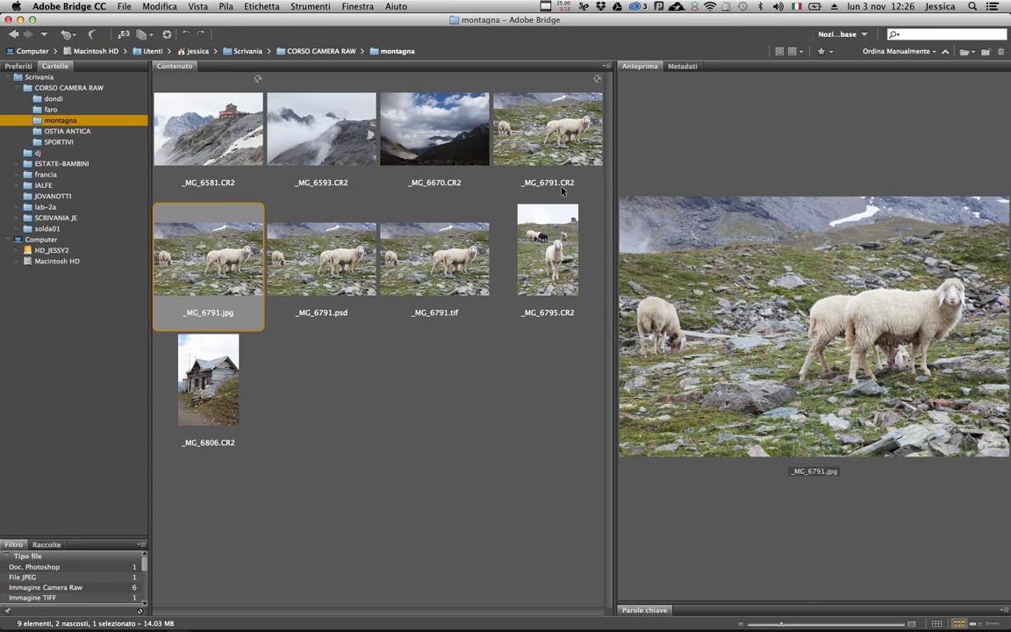
# Step: Select the _MG_6791.CR2 thumbnail in Bridge's montagna folder
pyautogui.click(567, 177)
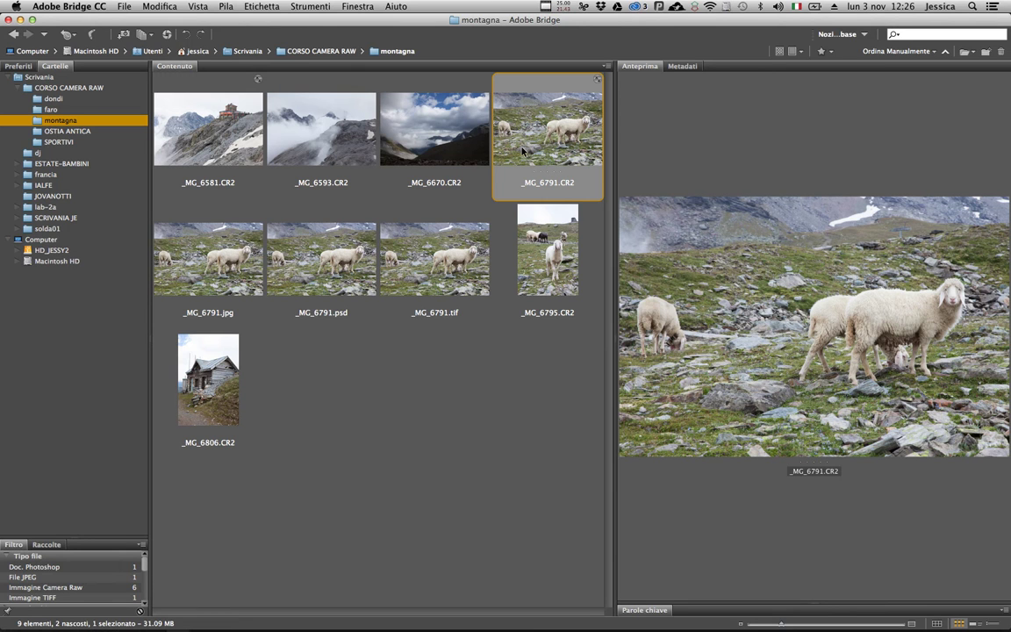
# Step: Preview _MG_6791.CR2 in Camera Raw by double-click and via File > Apri, cancelling both times
pyautogui.doubleClick(523, 151)
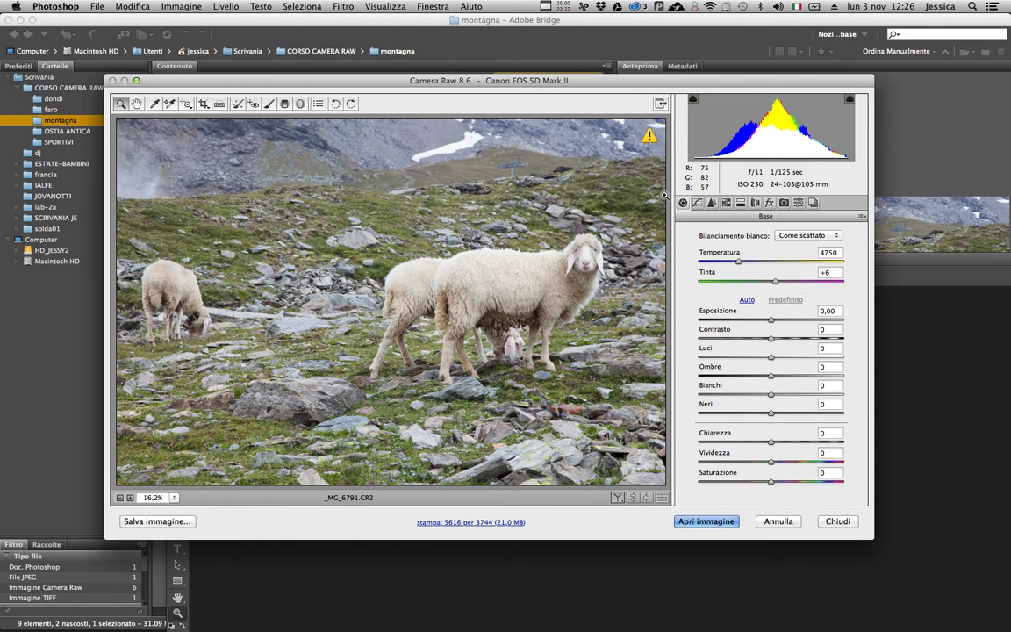
pyautogui.click(776, 521)
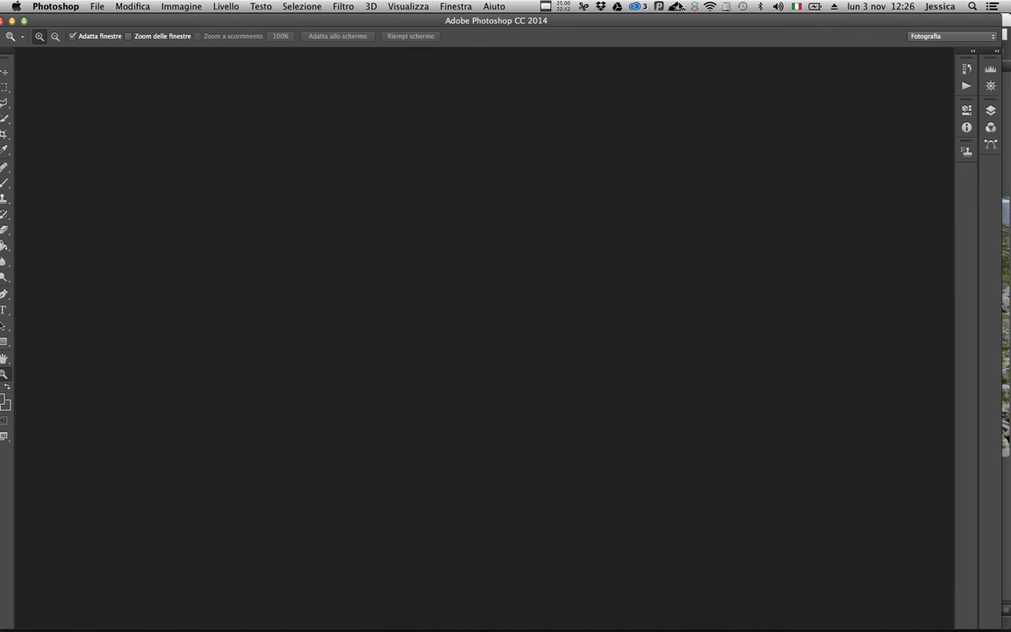
pyautogui.click(97, 6)
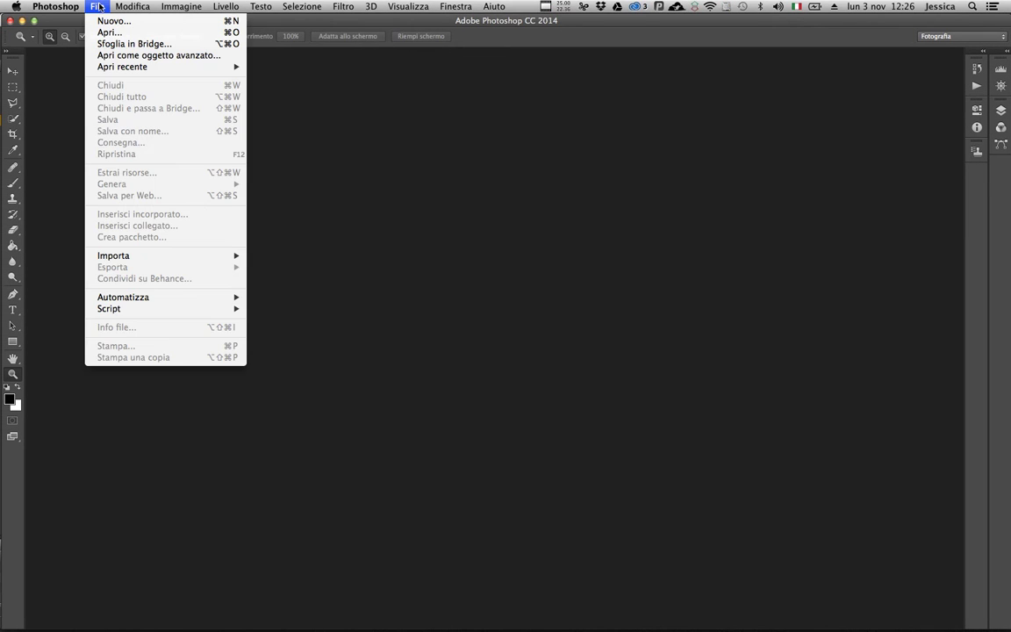
pyautogui.click(109, 31)
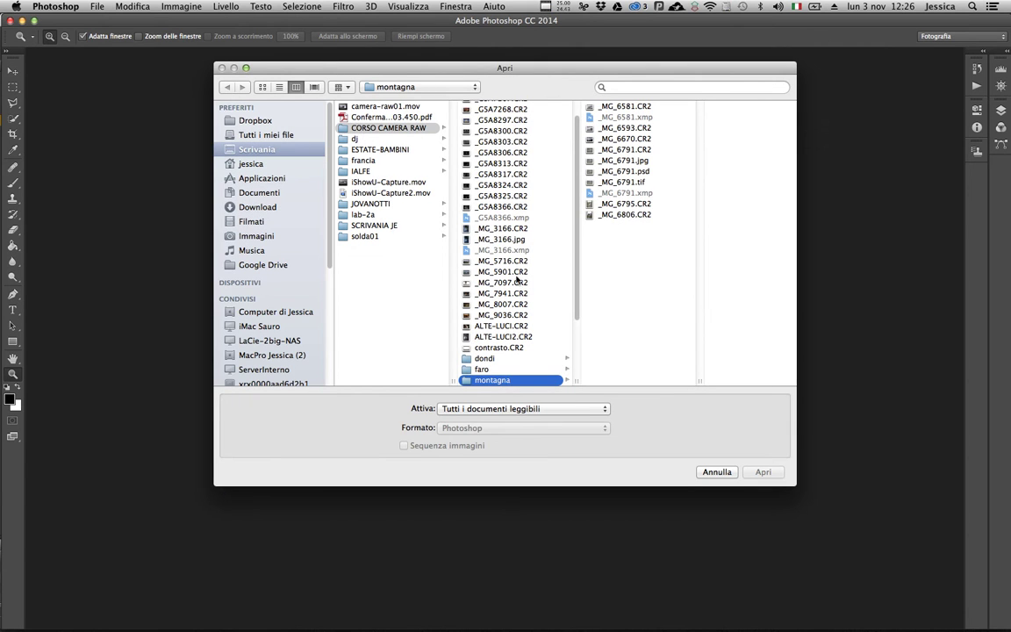
pyautogui.click(621, 138)
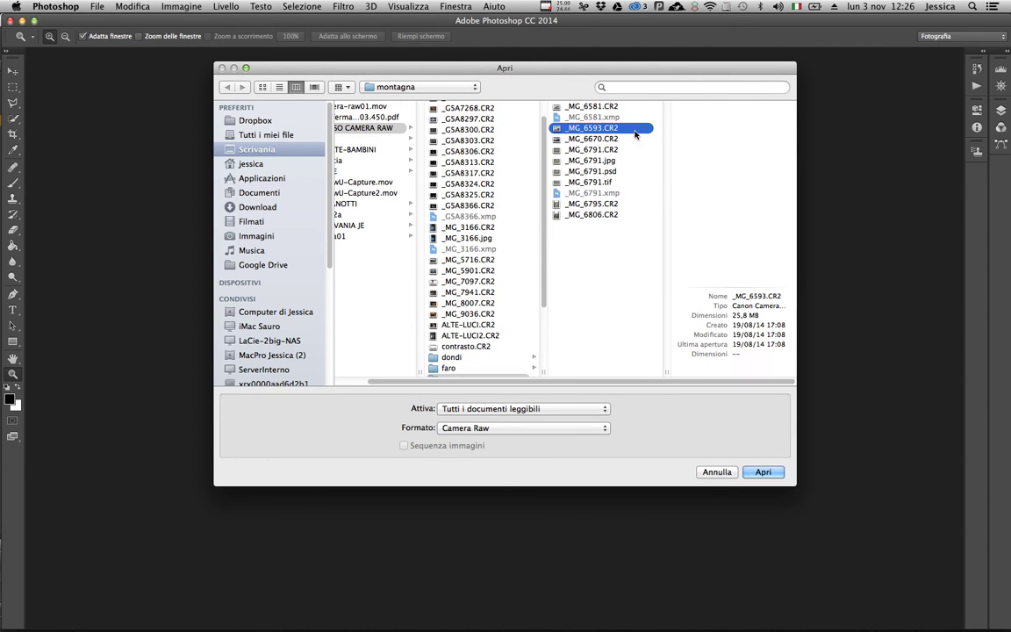
pyautogui.click(592, 151)
pyautogui.click(763, 471)
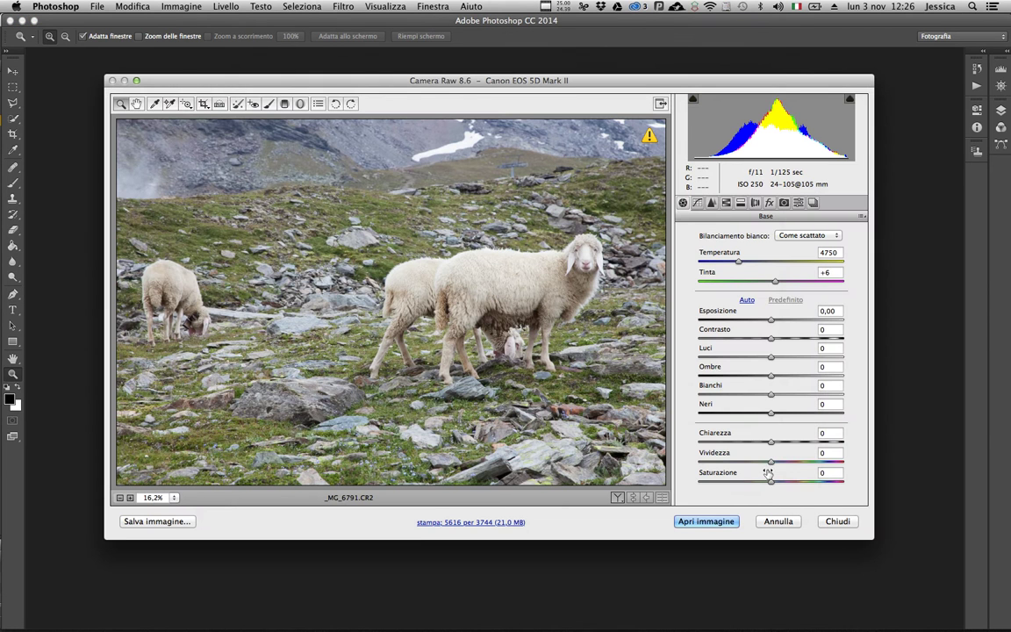
pyautogui.click(784, 522)
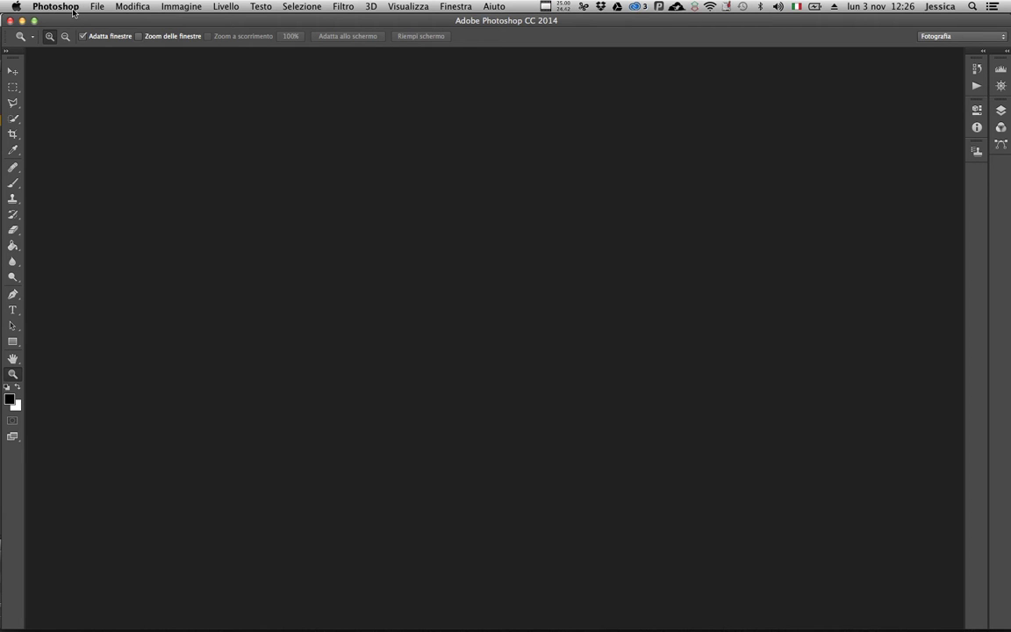
# Step: Open _MG_6791.jpg from Bridge directly in Photoshop, then close the document
pyautogui.press('super+Tab')
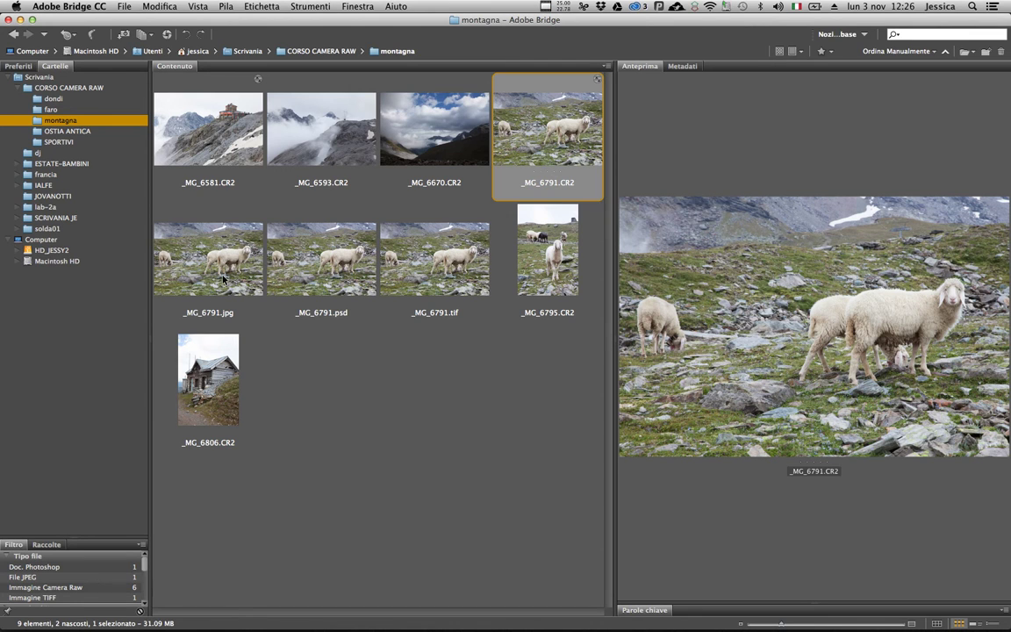
pyautogui.click(203, 254)
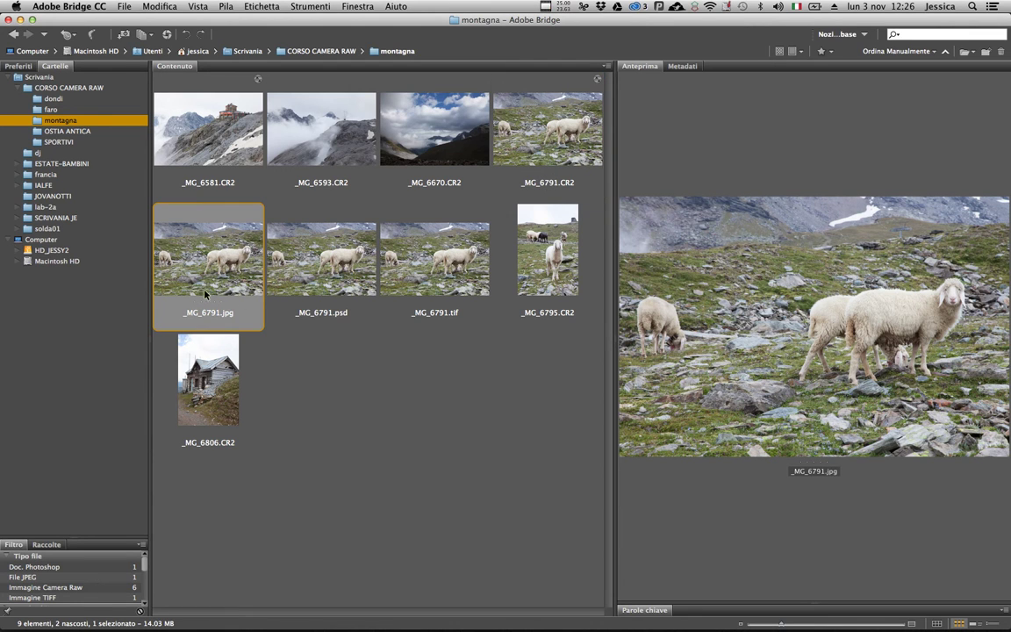
pyautogui.doubleClick(217, 273)
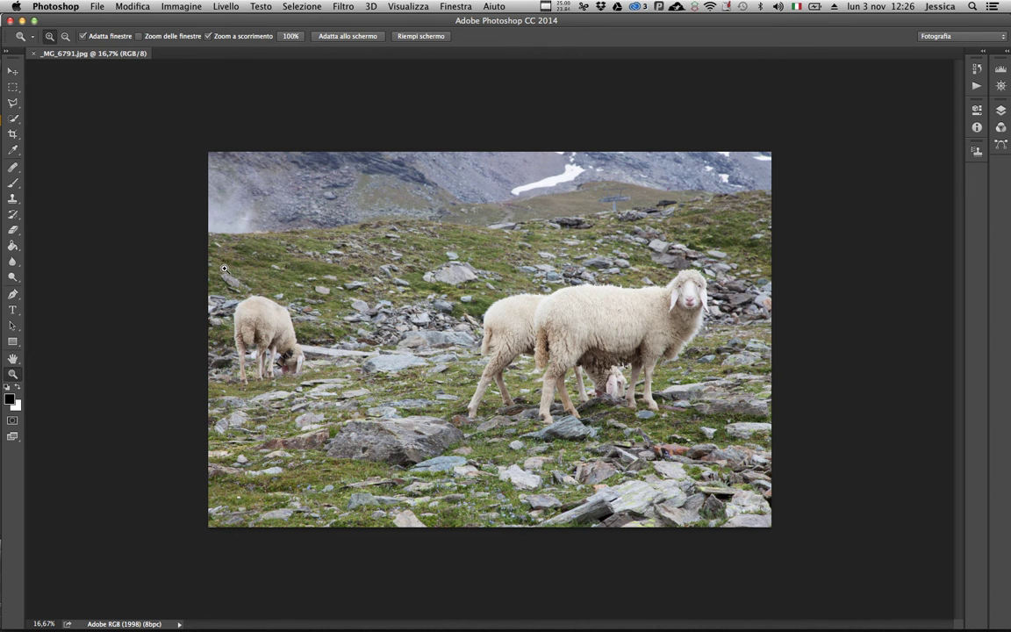
pyautogui.click(33, 54)
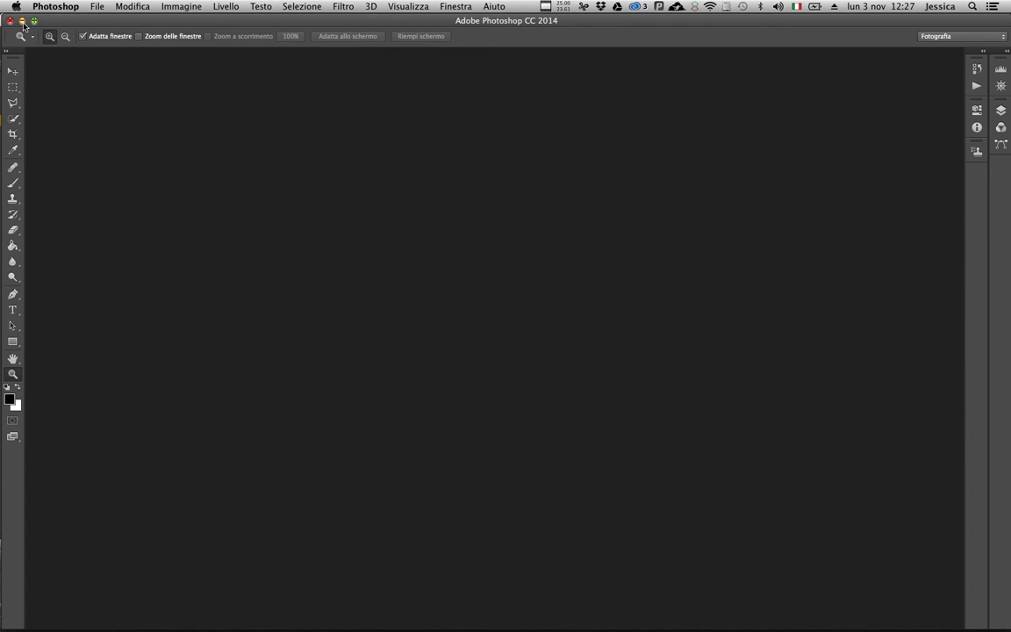
# Step: Open _MG_6791.jpg via 'Apri in Camera Raw' from Bridge, then close Camera Raw
pyautogui.press('super+Tab')
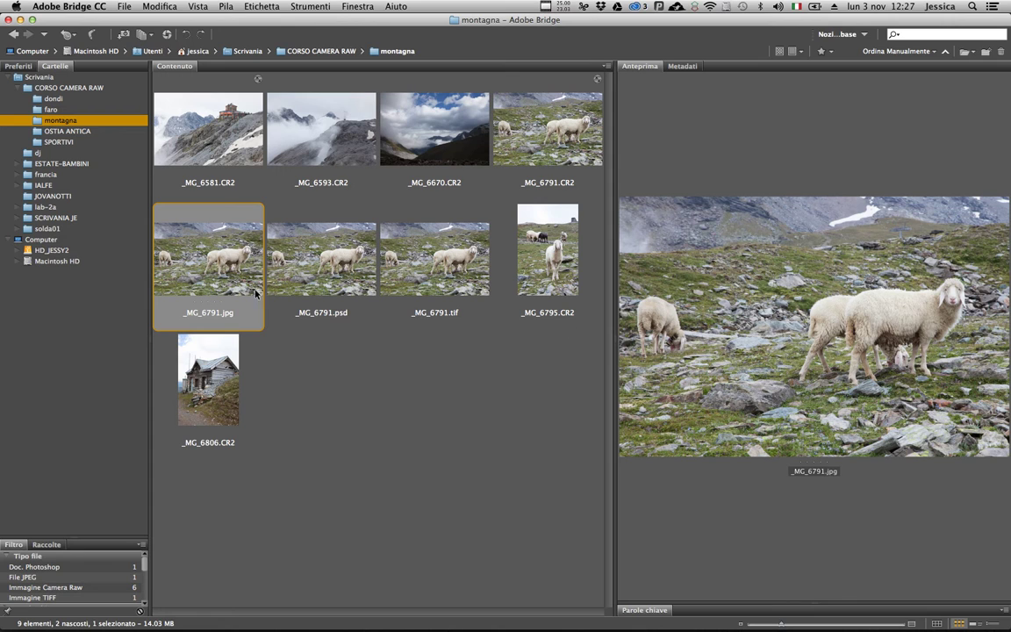
pyautogui.rightClick(200, 268)
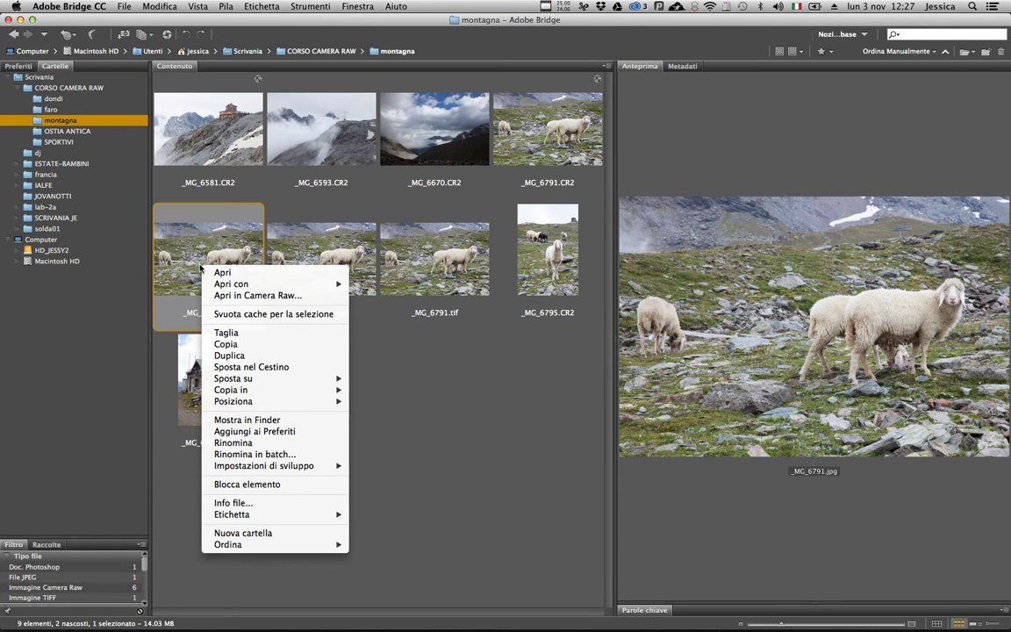
pyautogui.click(235, 296)
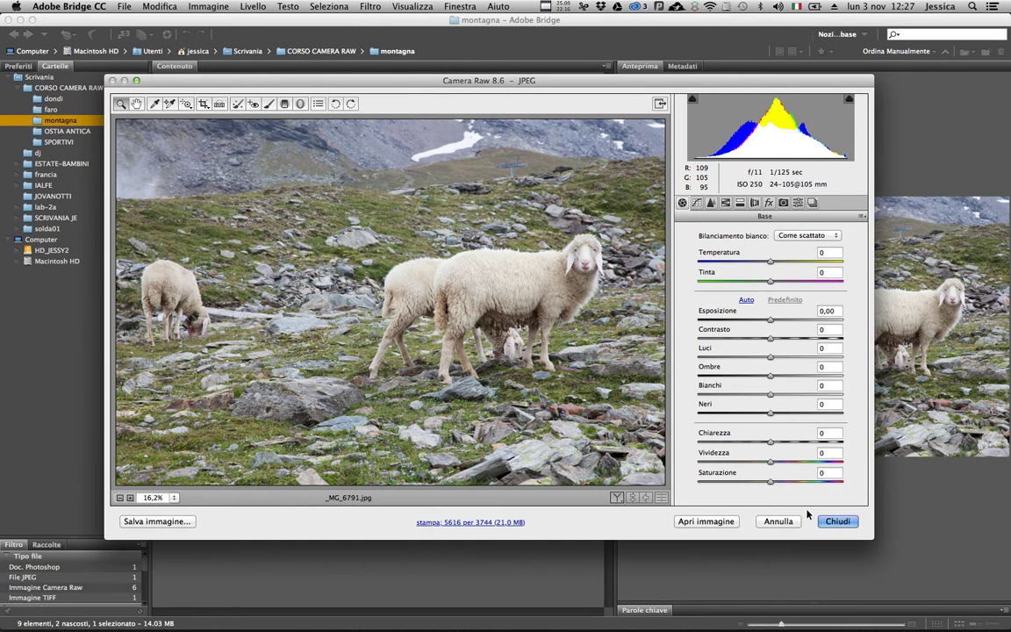
pyautogui.click(778, 522)
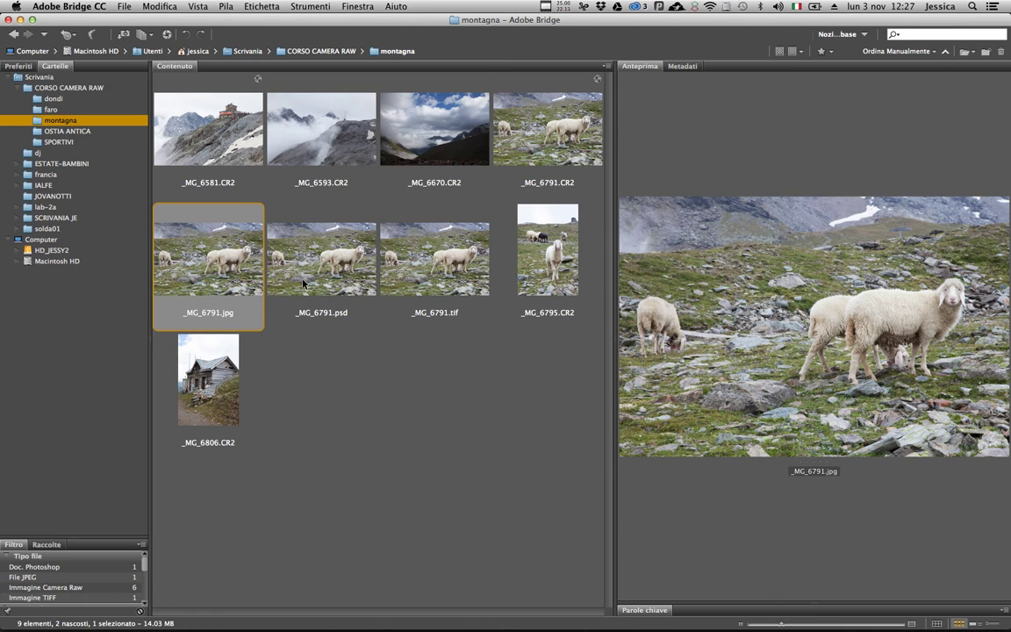
# Step: Compare the context-menu options for _MG_6791.psd and _MG_6791.tif
pyautogui.click(354, 276)
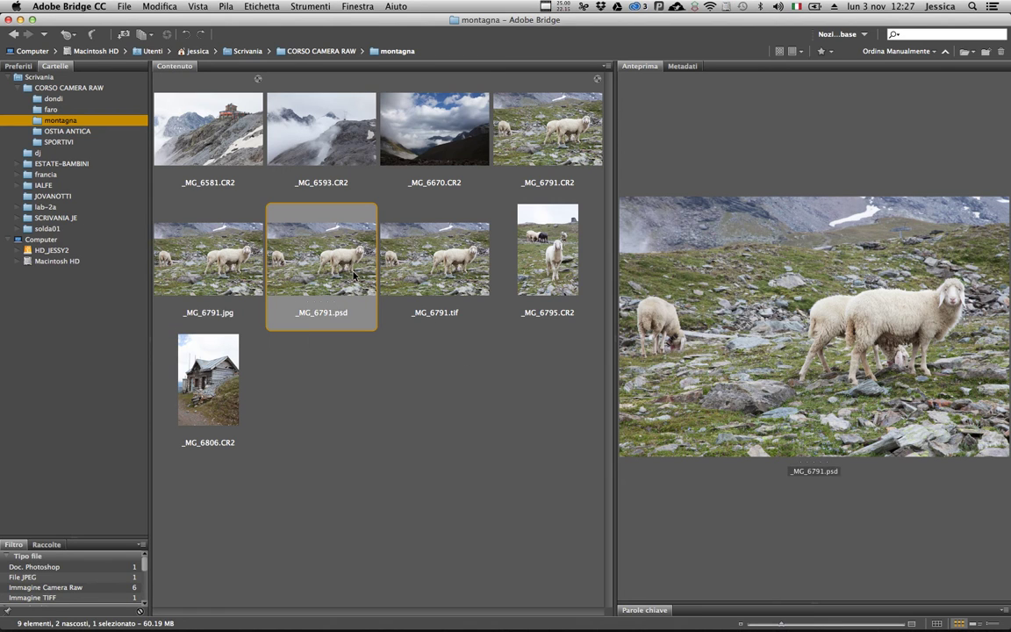
pyautogui.rightClick(355, 276)
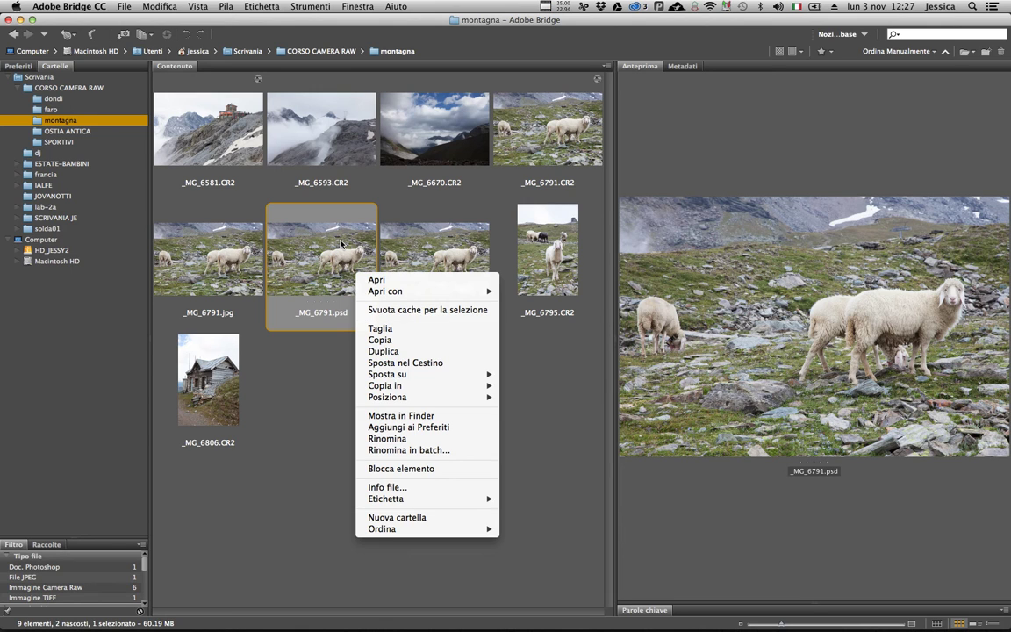
pyautogui.click(421, 274)
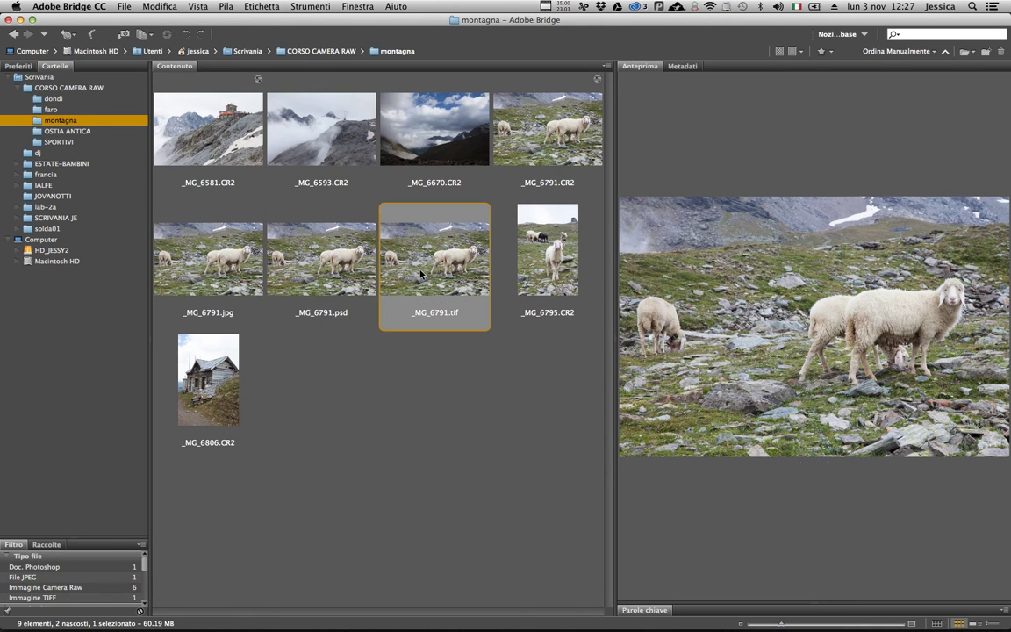
pyautogui.rightClick(421, 275)
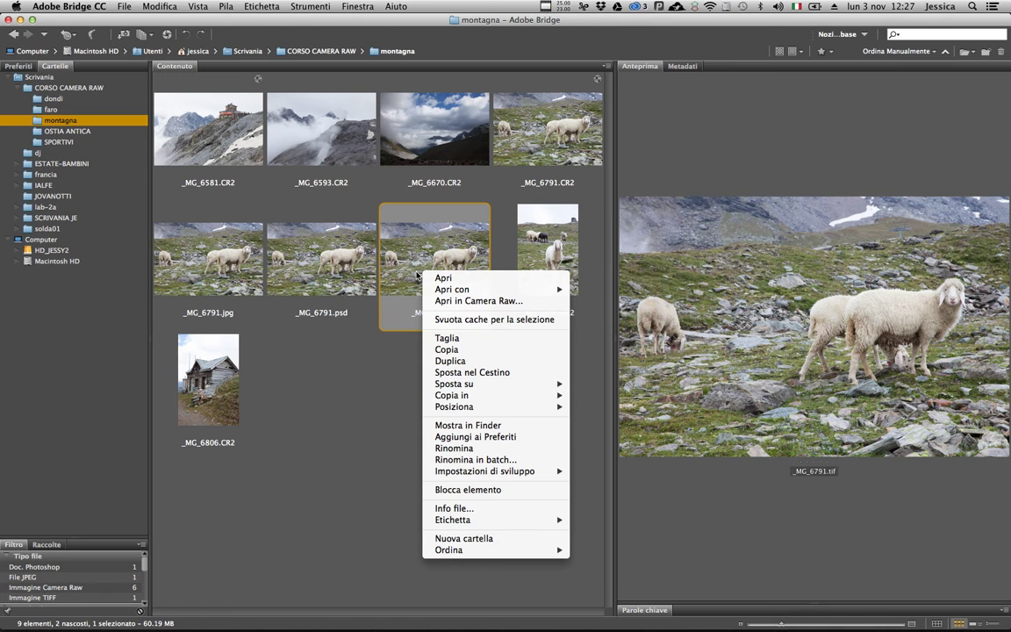
# Step: Open _MG_6791.tif in Camera Raw from the context menu, then cancel without changes
pyautogui.click(445, 300)
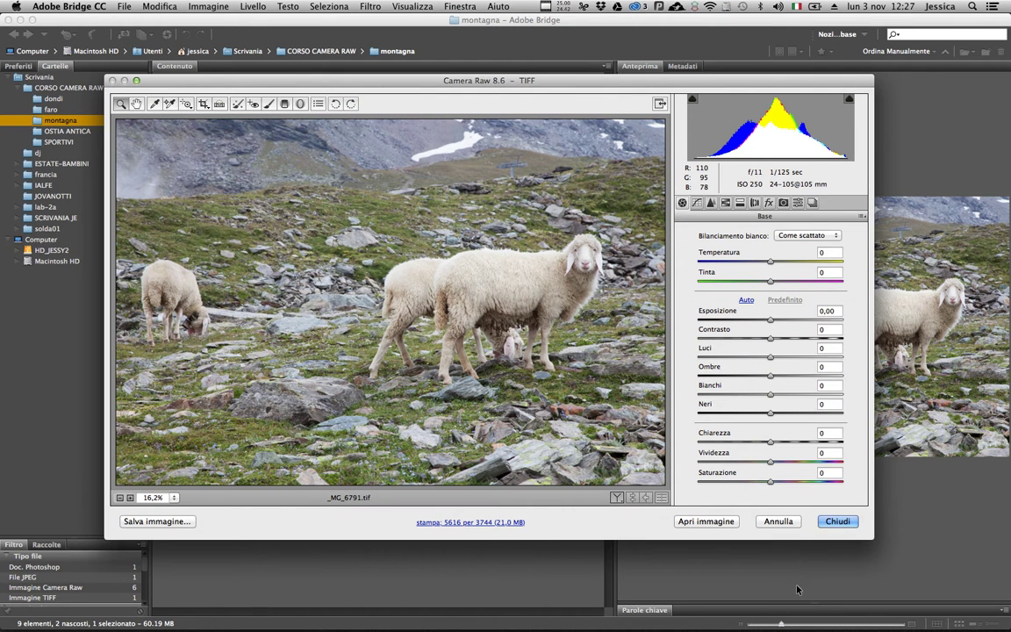
pyautogui.click(778, 521)
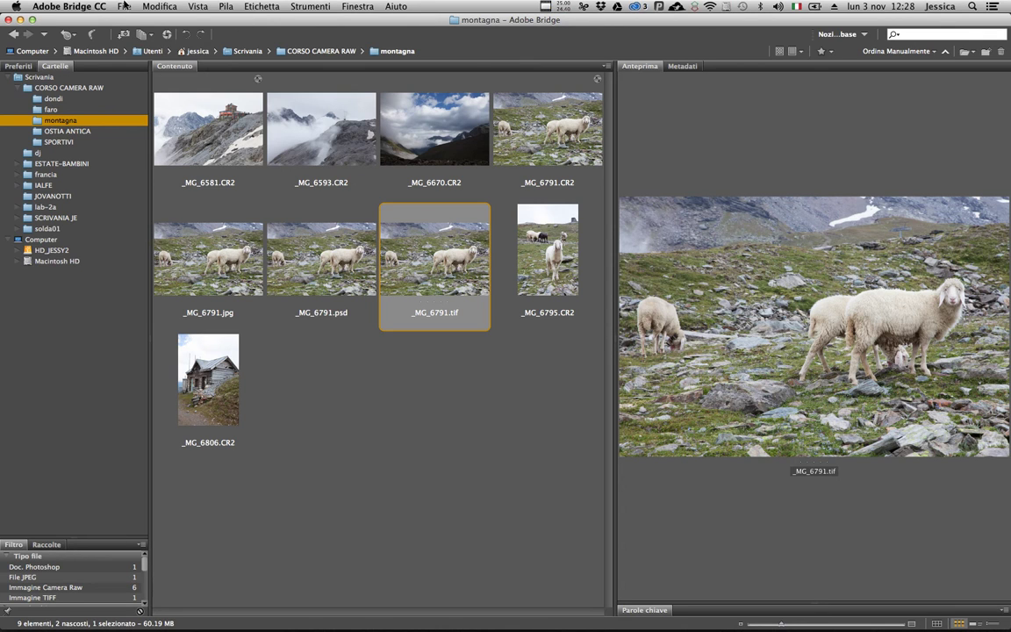
# Step: View Bridge's Camera Raw preferences without changes, then open _MG_6791.CR2 in Camera Raw
pyautogui.click(125, 7)
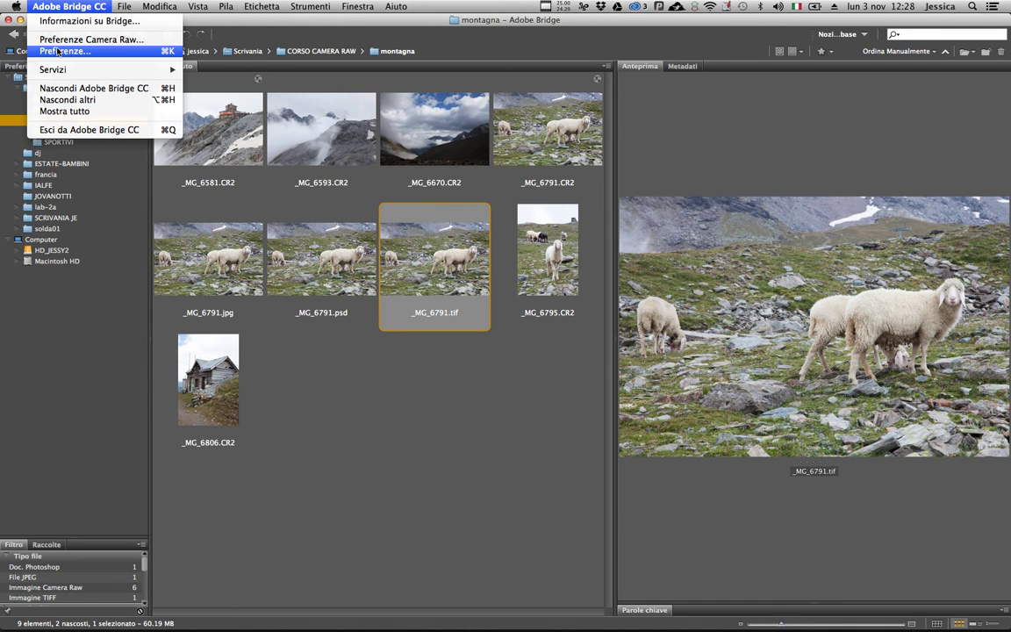
pyautogui.click(70, 41)
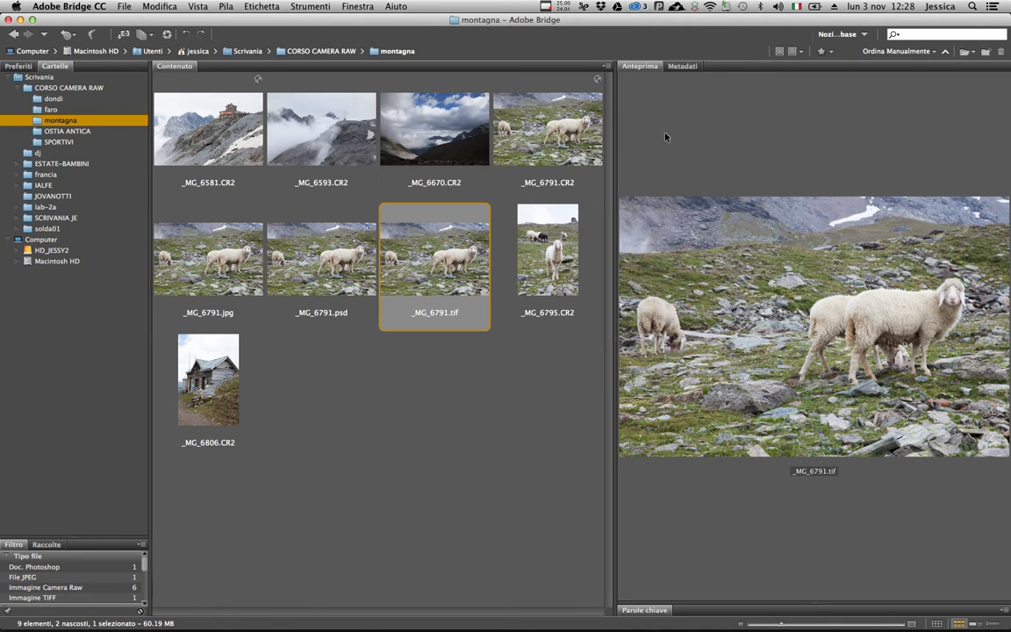
pyautogui.click(680, 128)
pyautogui.doubleClick(541, 136)
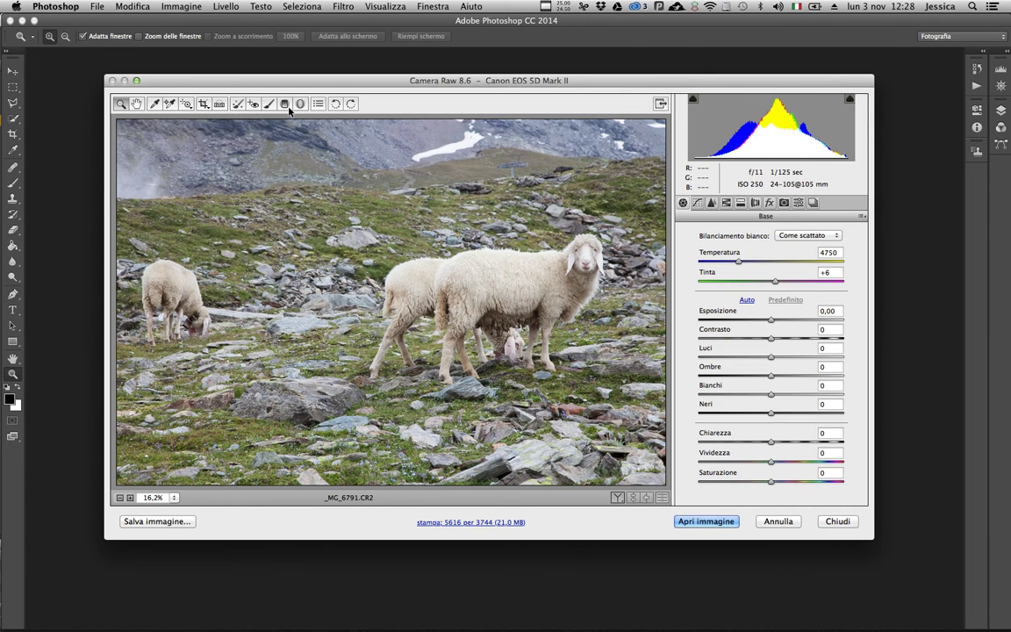
# Step: Set Camera Raw to auto-open all supported JPEG and TIFF files, then close the raw photo
pyautogui.click(318, 105)
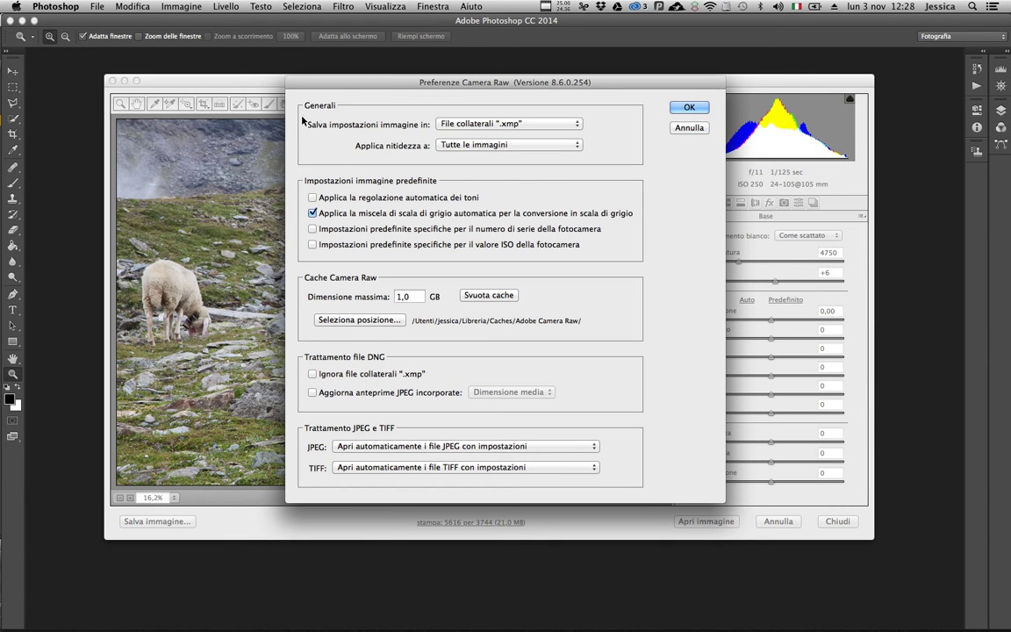
pyautogui.moveTo(385, 89); pyautogui.dragTo(370, 68)
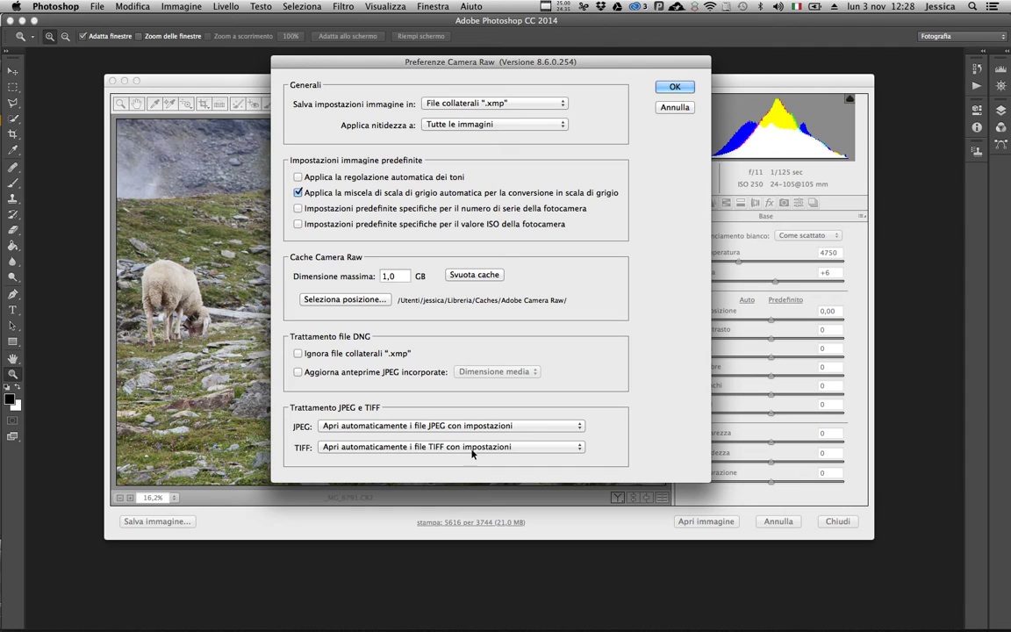
pyautogui.click(543, 429)
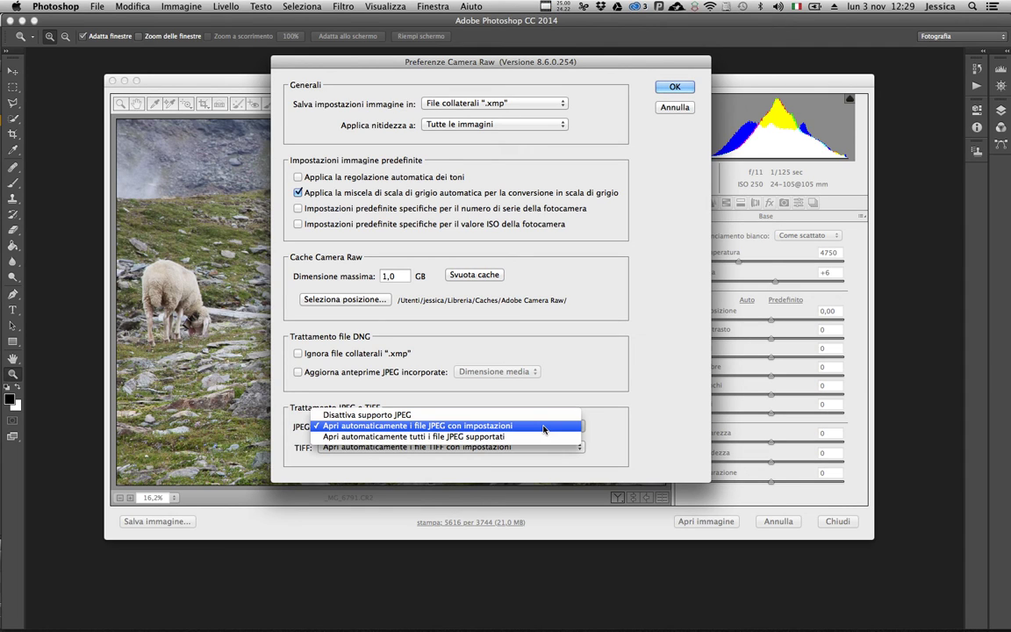
pyautogui.click(457, 436)
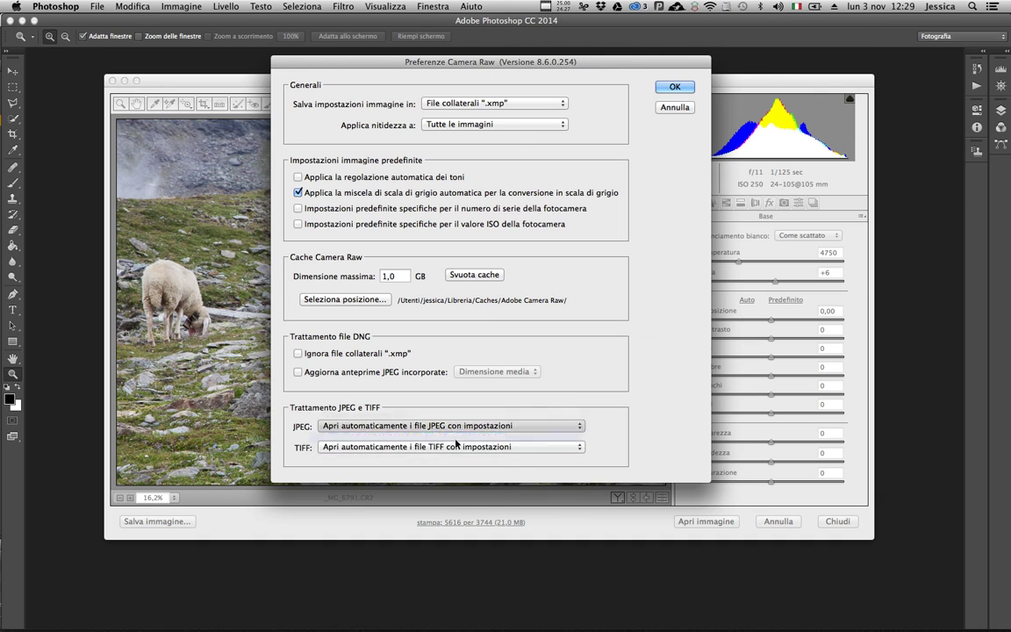
pyautogui.click(460, 458)
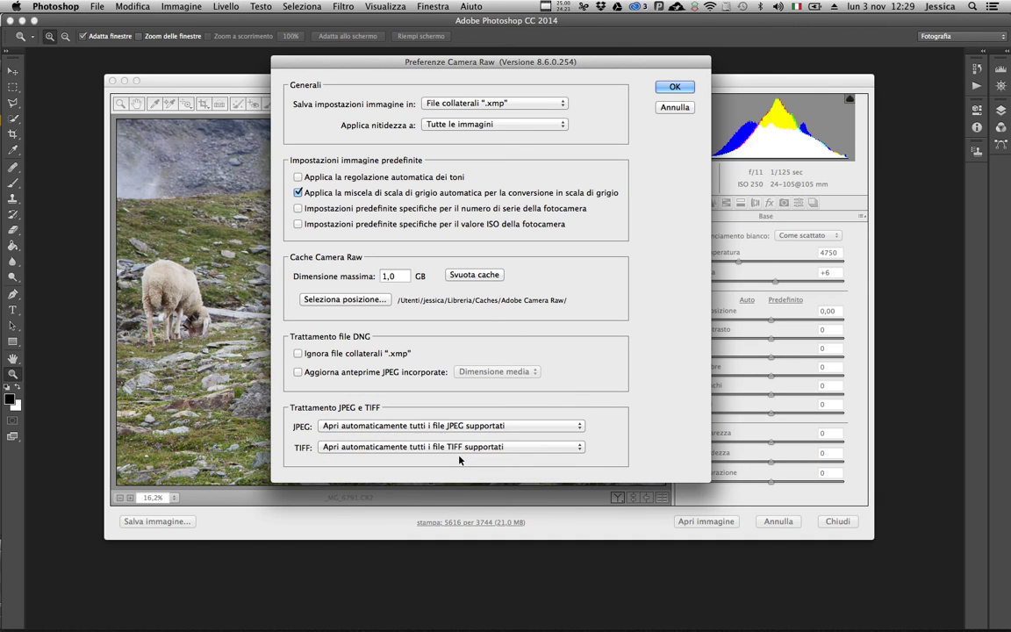
pyautogui.click(676, 87)
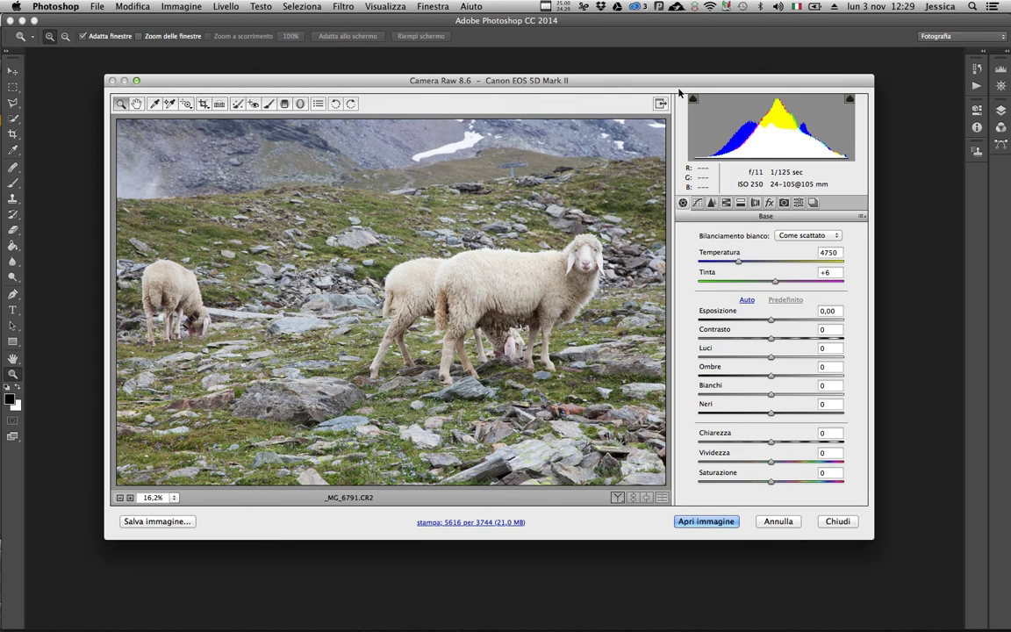
pyautogui.click(827, 525)
pyautogui.moveTo(135, 619)
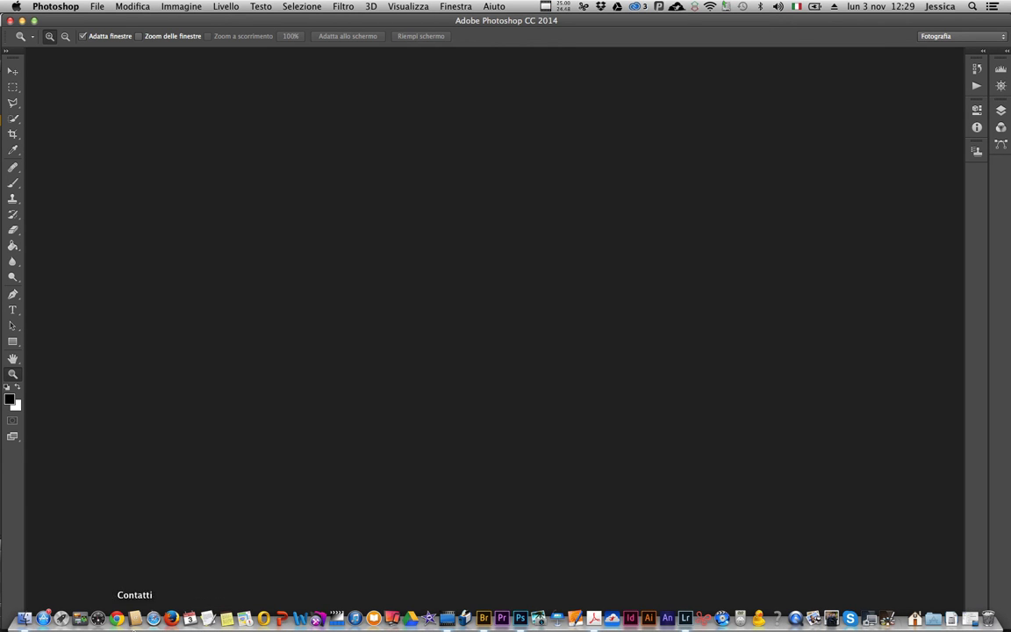
# Step: Open _MG_6791.tif straight into Camera Raw, then set JPEG and TIFF back to 'con impostazioni'
pyautogui.press('super+Tab')
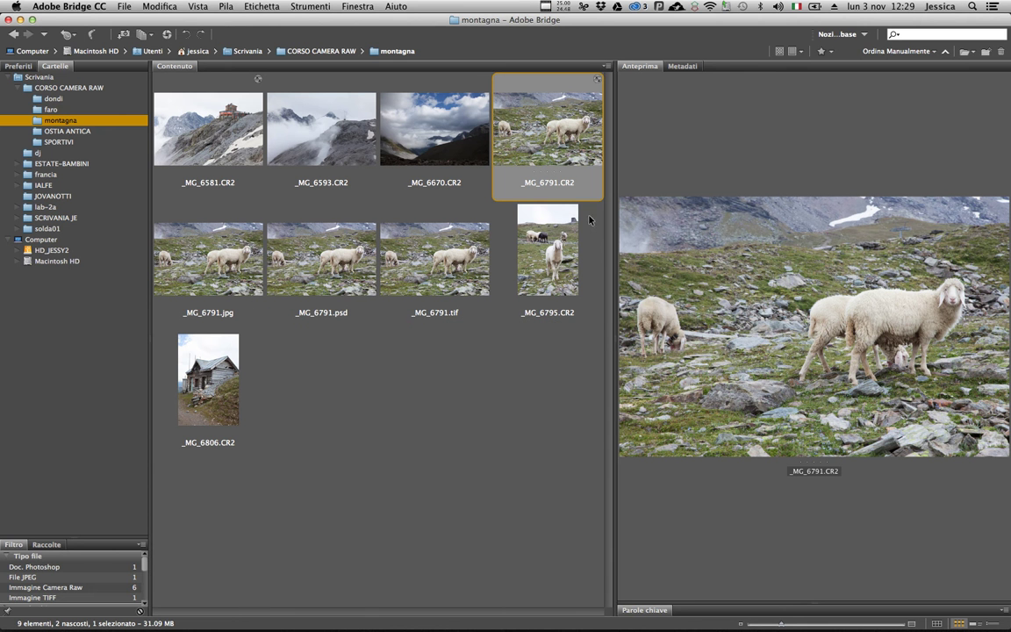
pyautogui.doubleClick(441, 293)
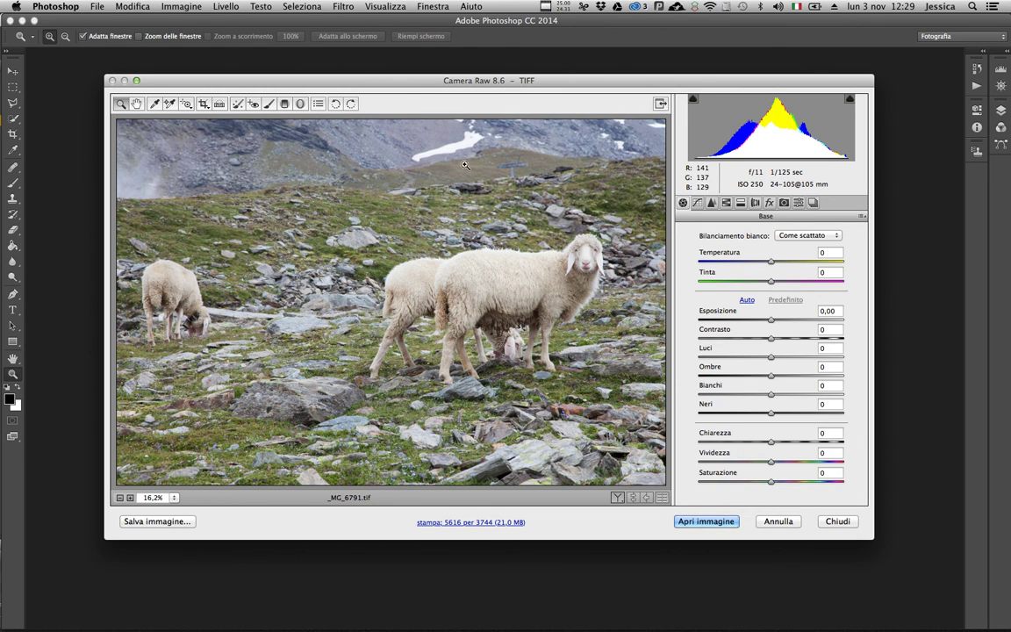
pyautogui.click(320, 103)
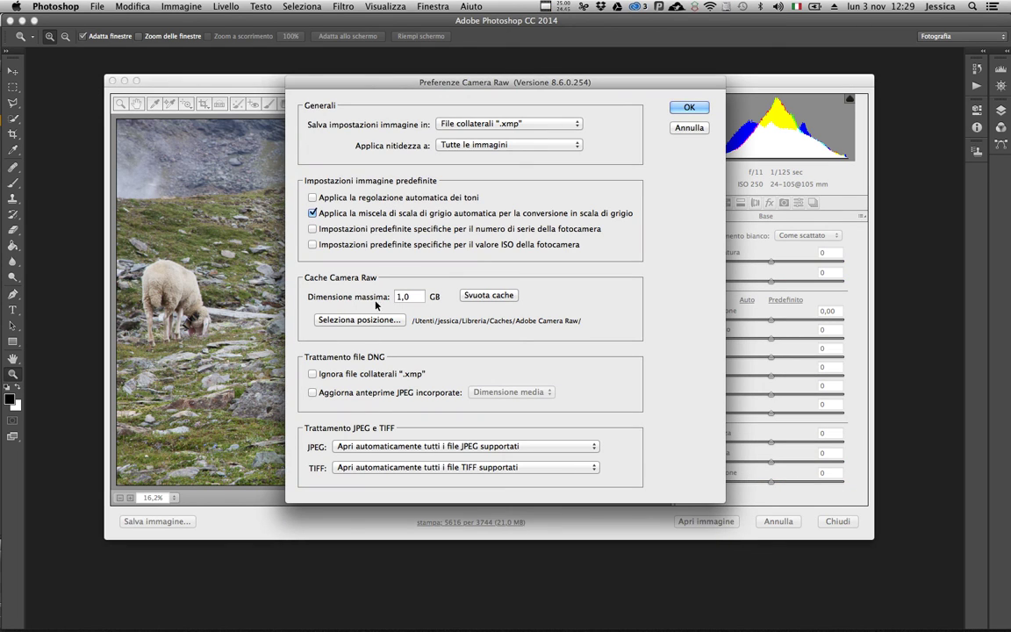
pyautogui.click(383, 447)
pyautogui.click(386, 433)
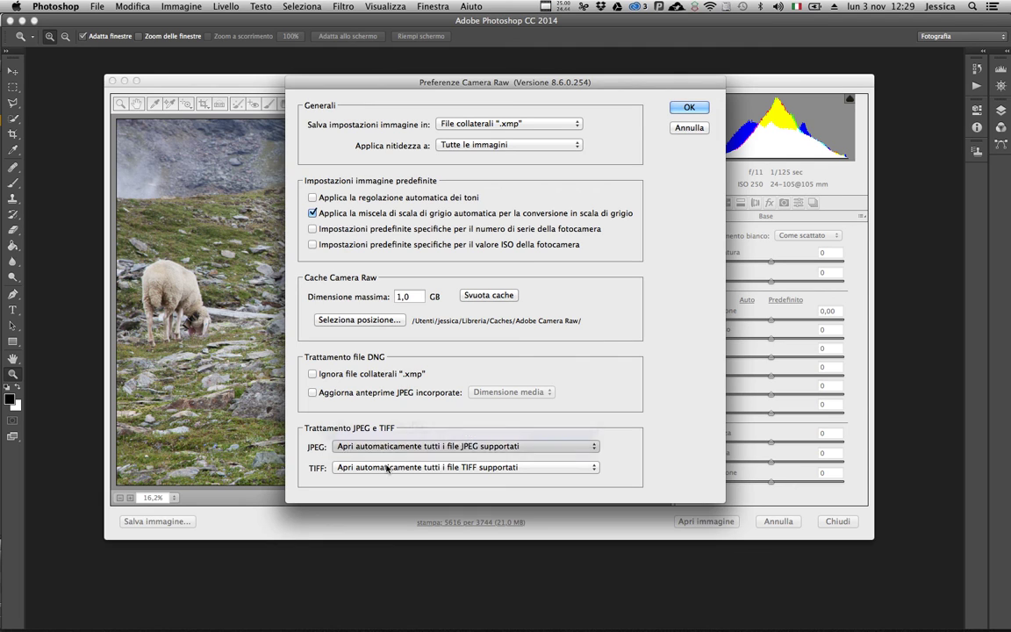
pyautogui.click(384, 468)
pyautogui.click(404, 450)
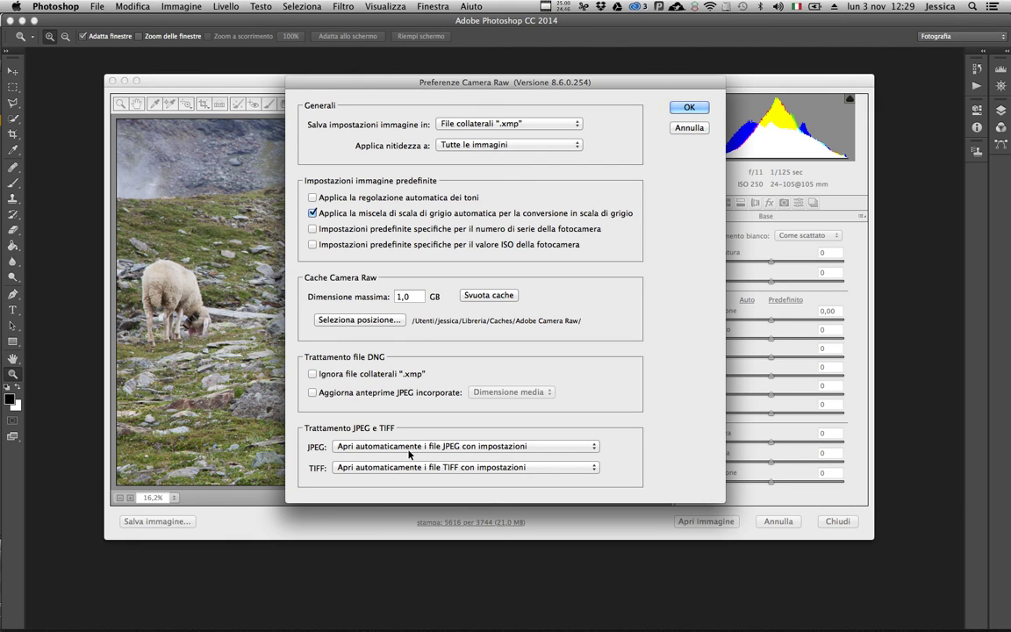
pyautogui.click(687, 128)
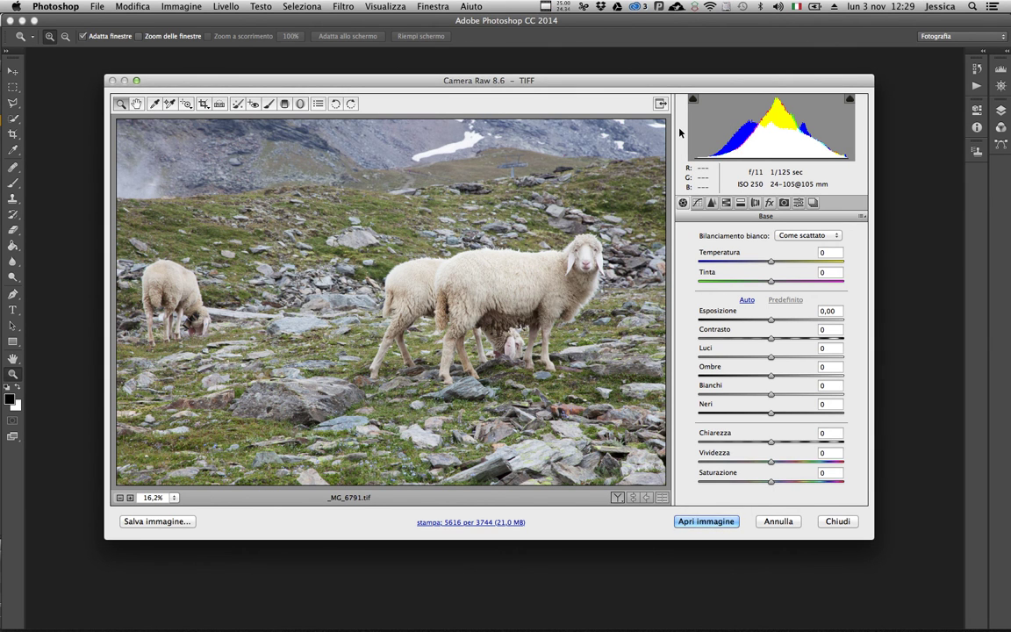
# Step: Move the Camera Raw window up-left and drag its corner to enlarge it
pyautogui.moveTo(692, 83); pyautogui.dragTo(678, 73)
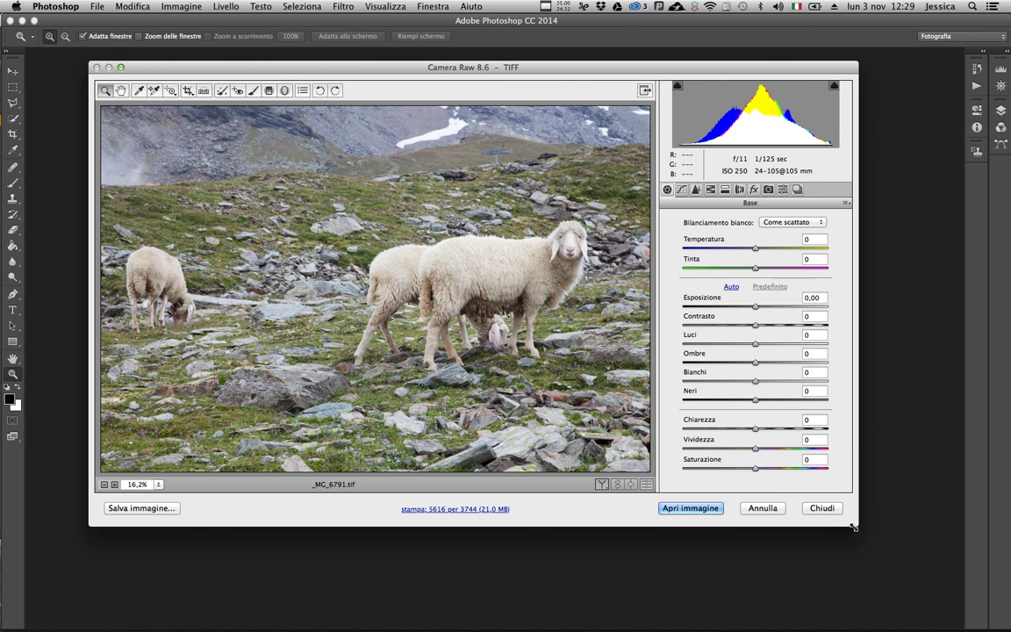
pyautogui.moveTo(857, 526); pyautogui.dragTo(877, 566)
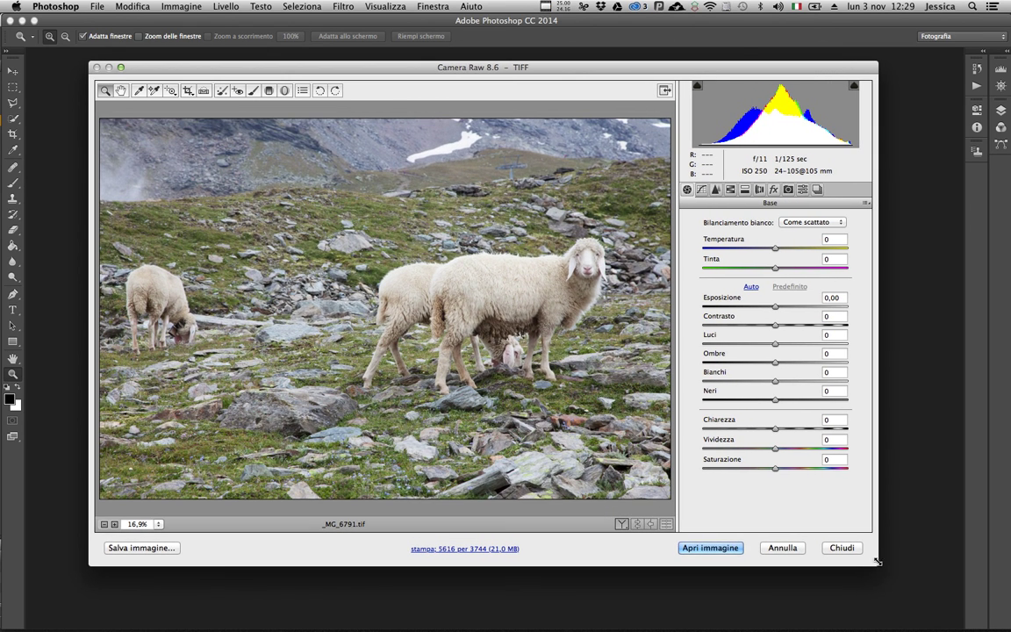